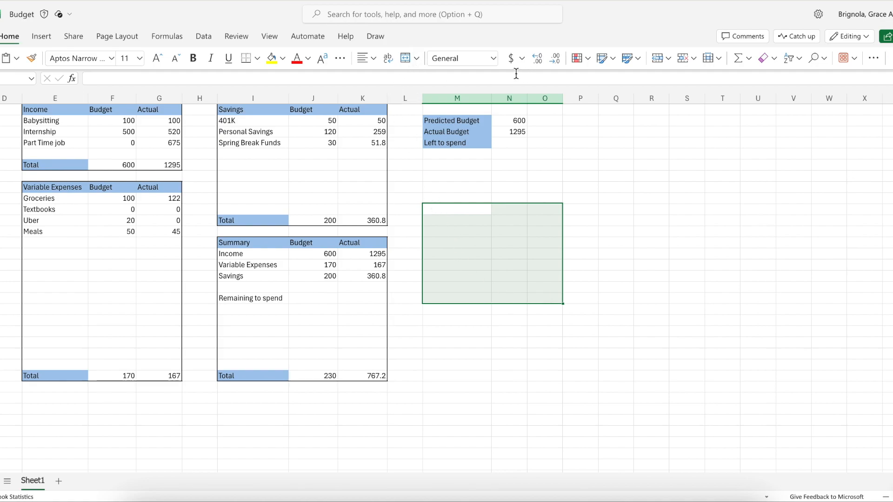
# Add an outside border around the empty range M10:O18
pyautogui.click(257, 57)
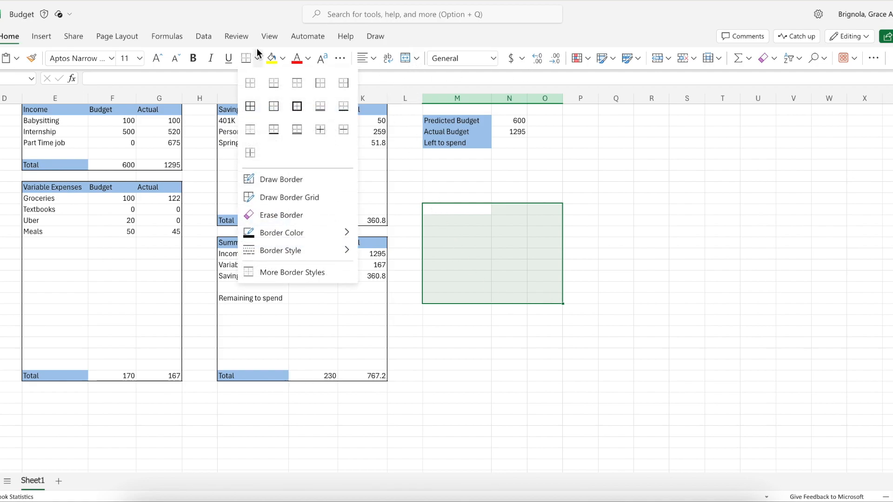
pyautogui.click(272, 107)
pyautogui.click(484, 320)
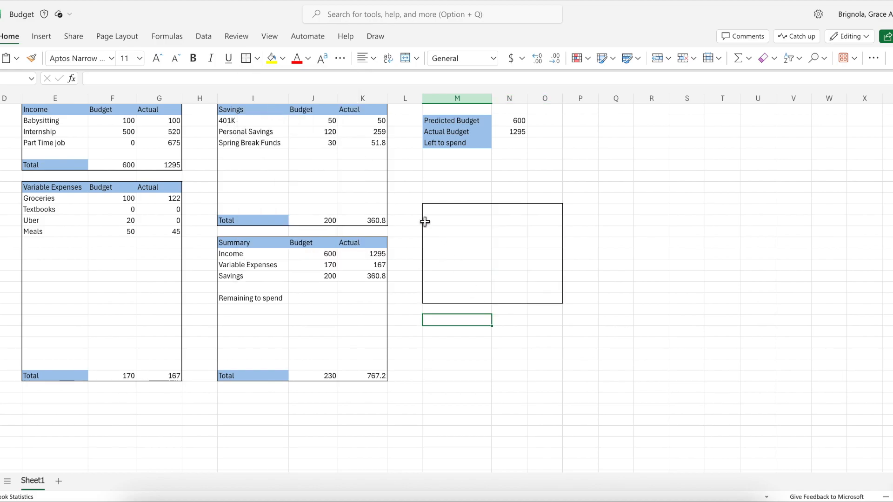
# Fill the bordered box's header row M10:O10 and the first cell of its last row, M18, with light blue
pyautogui.moveTo(436, 210); pyautogui.dragTo(548, 213)
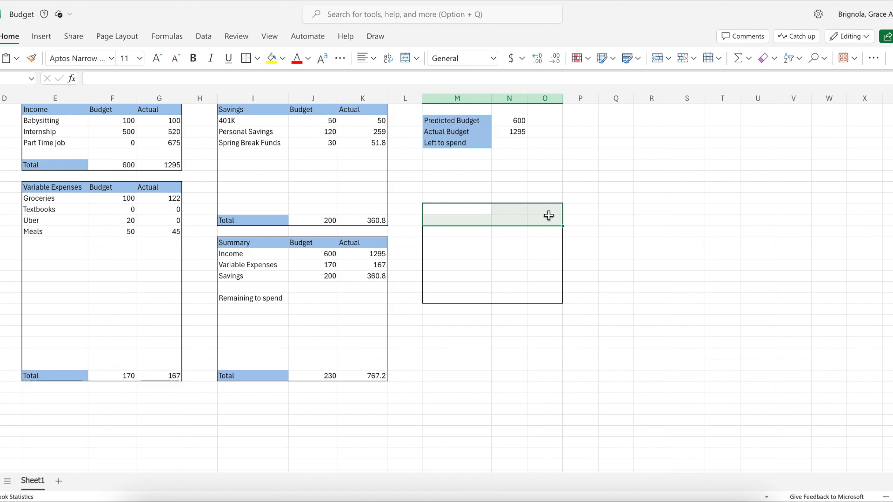
pyautogui.click(283, 60)
pyautogui.click(327, 138)
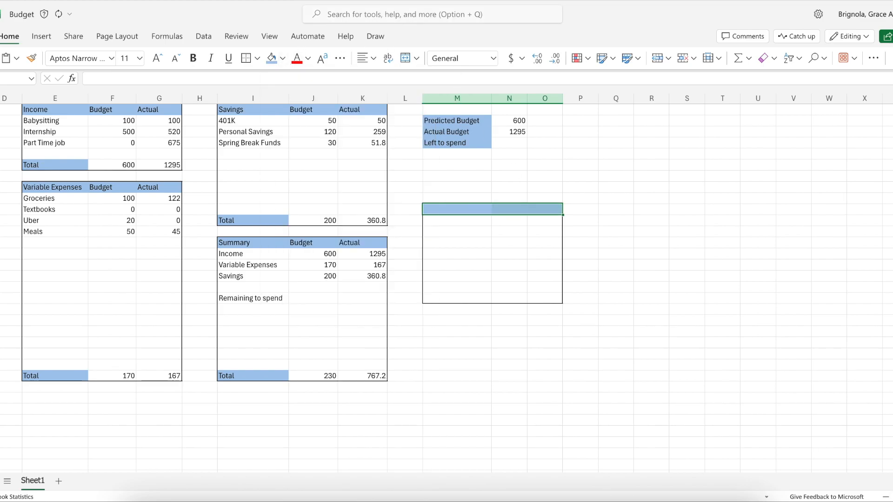
pyautogui.click(453, 296)
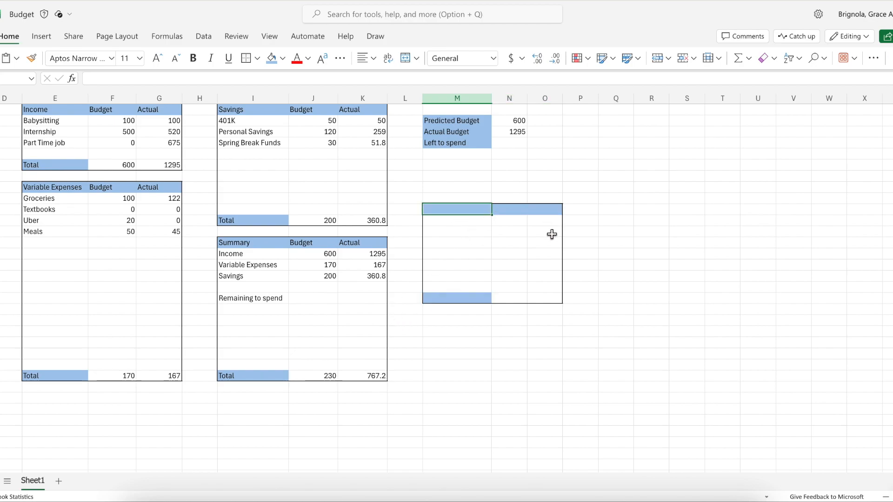
pyautogui.click(544, 180)
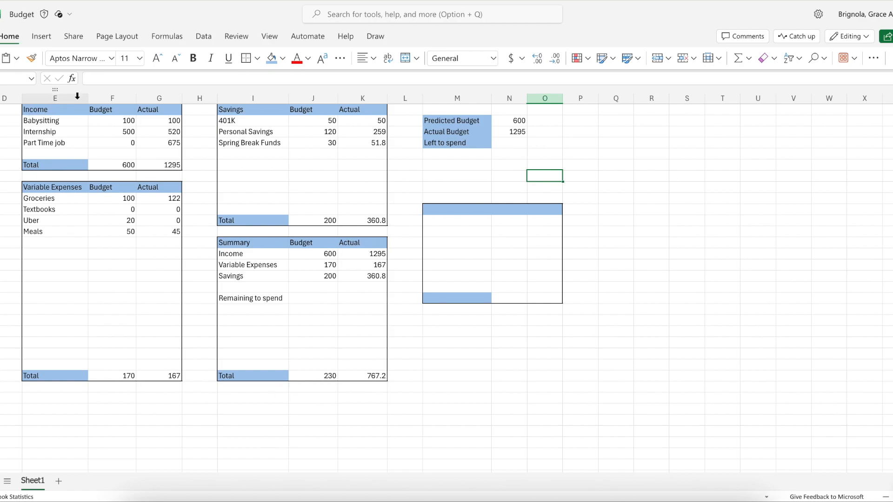
# Review the Income table's Budget and Actual amounts, and set the Part Time job's budget to 600
pyautogui.click(113, 120)
pyautogui.click(119, 131)
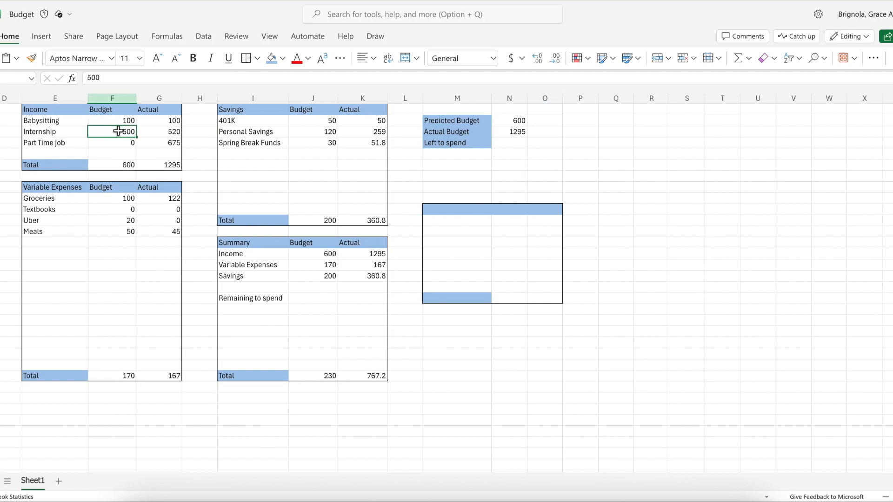
pyautogui.click(170, 120)
pyautogui.click(128, 132)
pyautogui.click(157, 122)
pyautogui.click(156, 135)
pyautogui.click(154, 145)
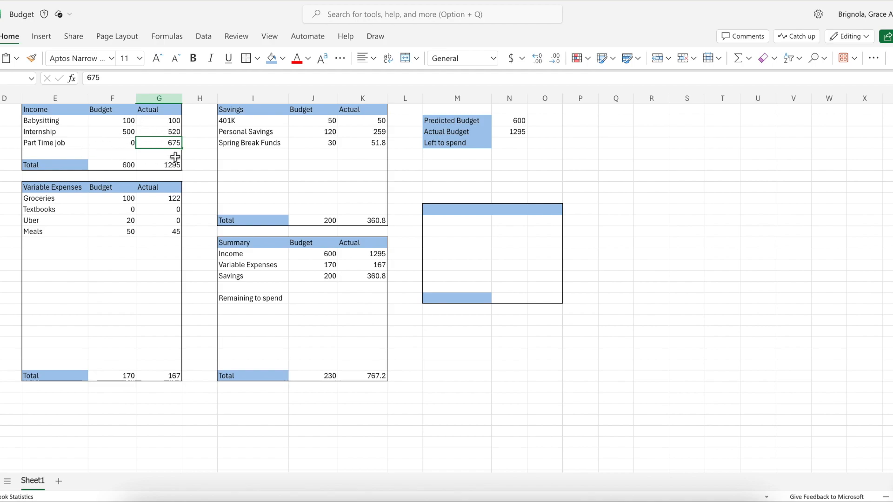
# Examine the SUM formula behind the Income table's Budget total and the cells it covers
pyautogui.click(110, 166)
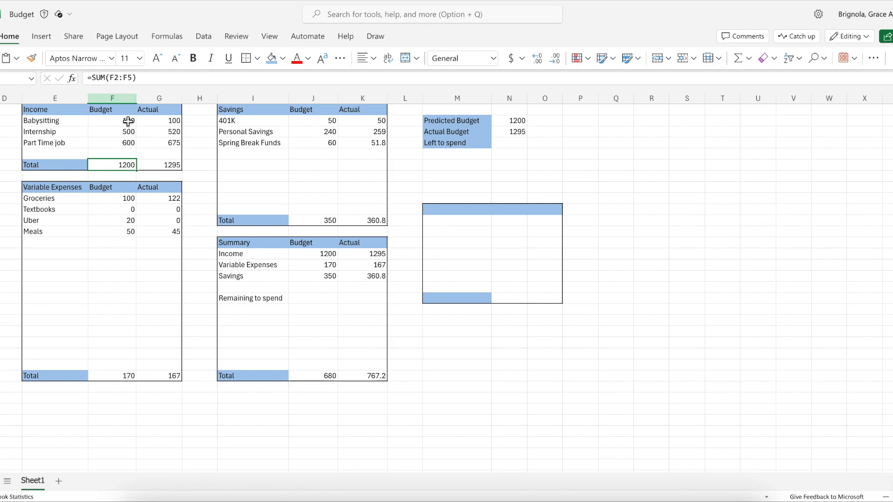
pyautogui.click(132, 80)
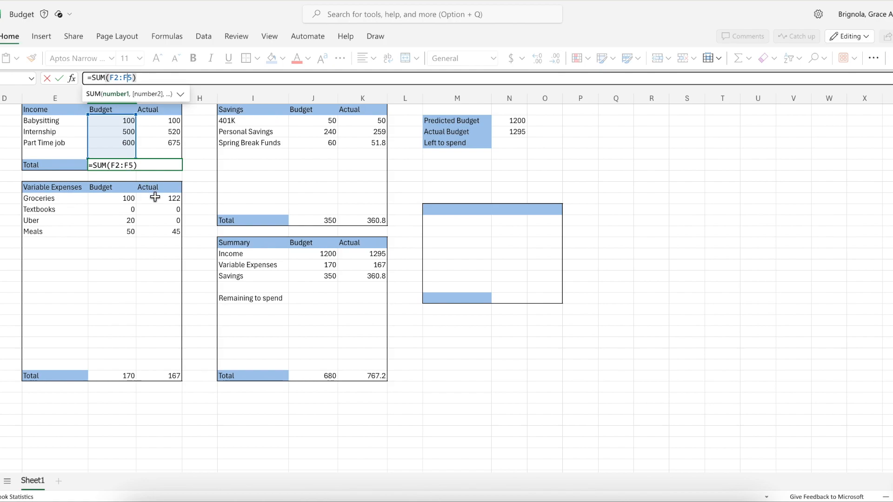
pyautogui.press('Return')
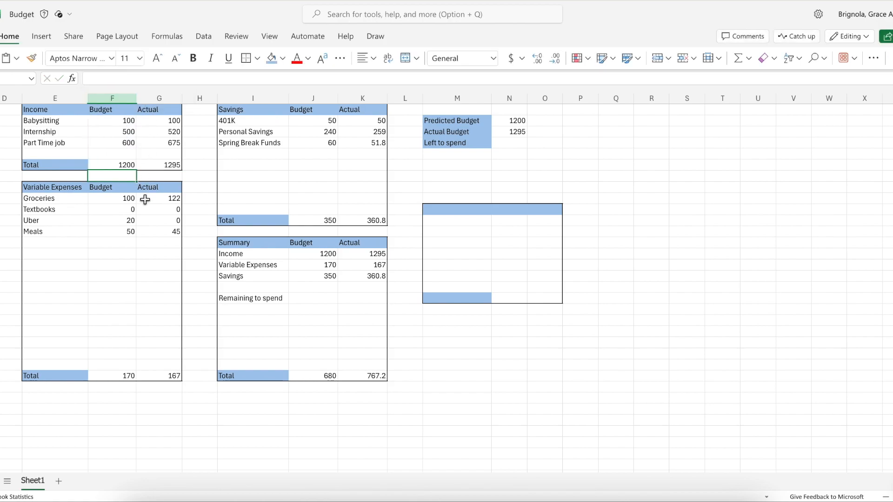
# Fill the Income table's Budget total formula across to the Actual total and check the copied formula
pyautogui.click(117, 166)
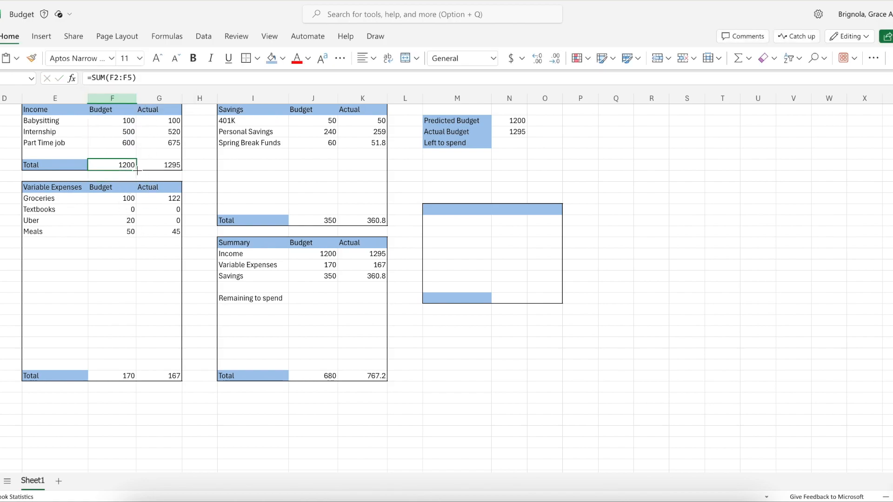
pyautogui.moveTo(137, 171); pyautogui.dragTo(174, 168)
pyautogui.click(200, 185)
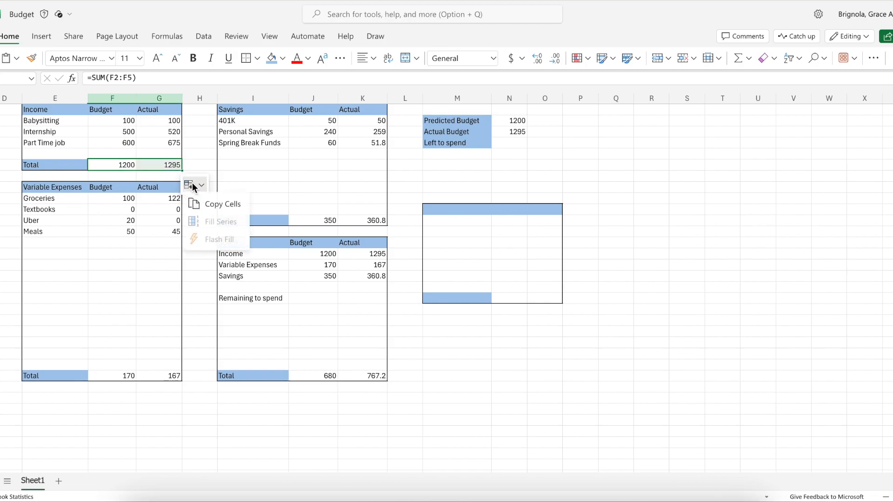
pyautogui.click(191, 163)
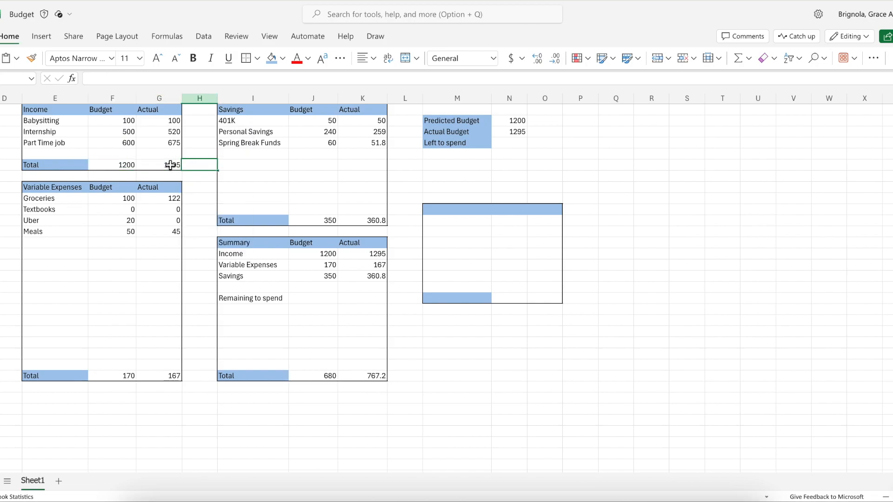
pyautogui.click(170, 165)
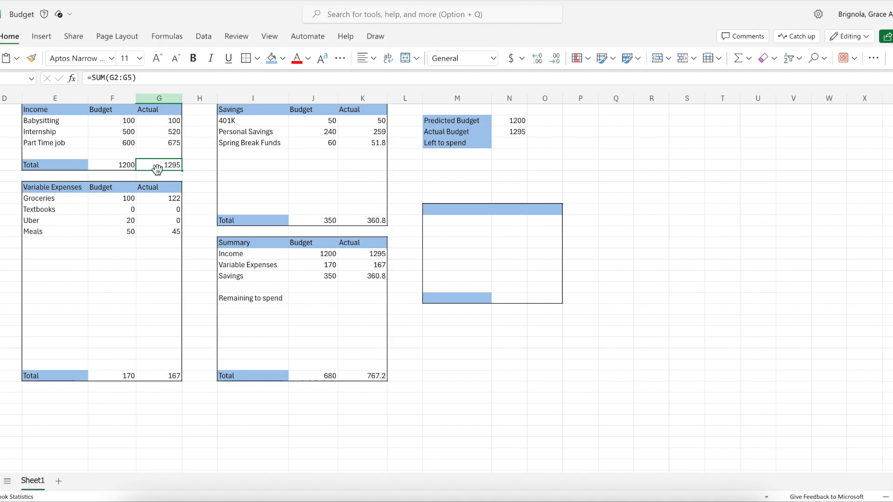
# Examine the Variable Expenses items, the empty rows below them, and the formulas of the Budget and Actual totals
pyautogui.click(195, 355)
pyautogui.click(64, 201)
pyautogui.press('Down')
pyautogui.press('Down')
pyautogui.press('Down')
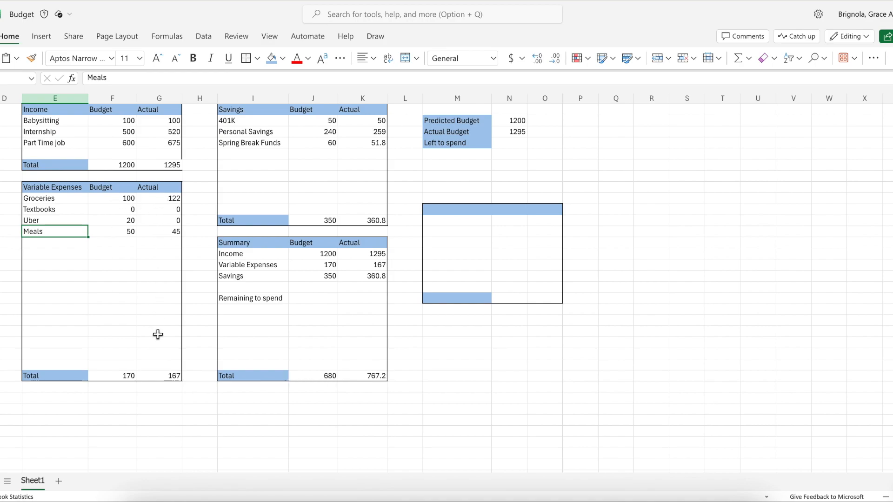
pyautogui.moveTo(44, 248); pyautogui.dragTo(36, 333)
pyautogui.click(148, 320)
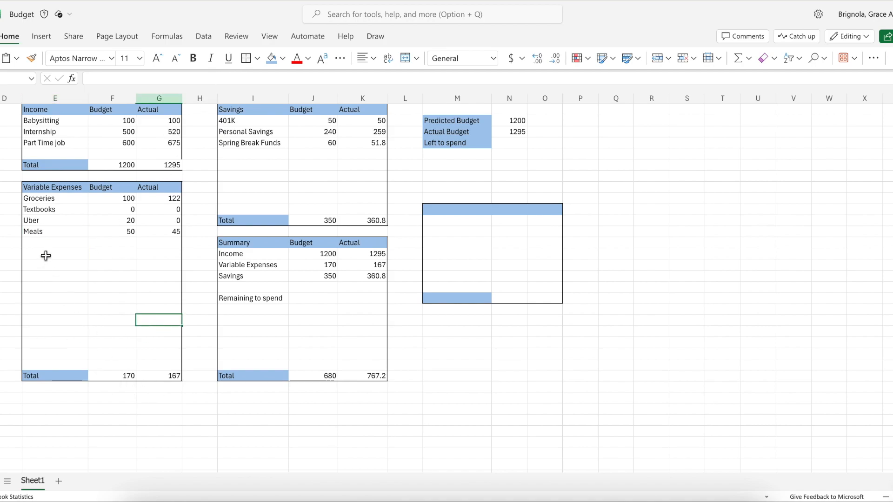
pyautogui.click(119, 374)
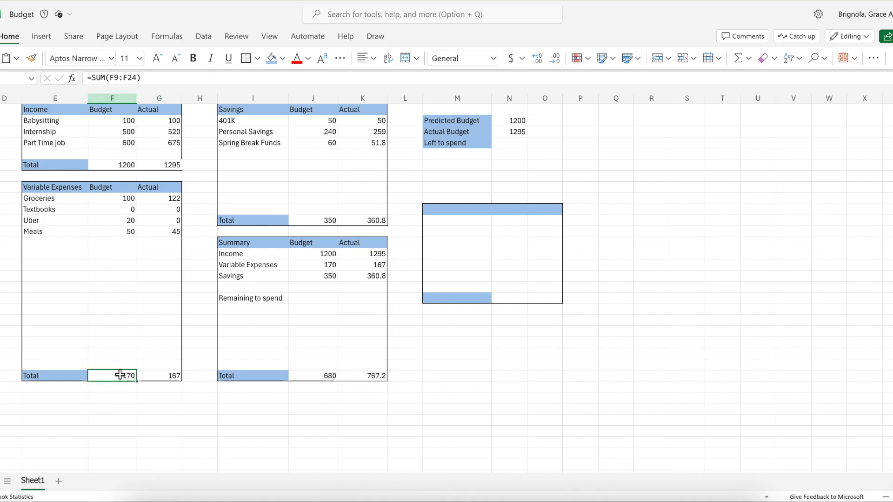
pyautogui.click(163, 374)
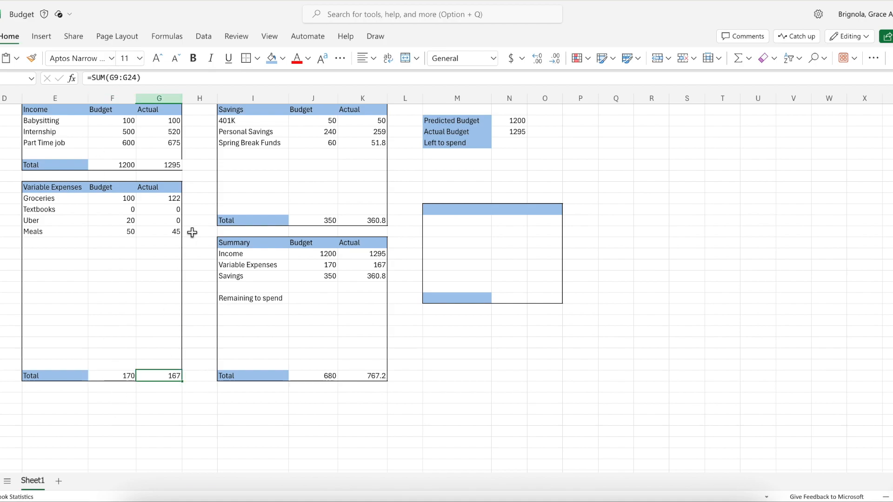
pyautogui.click(202, 212)
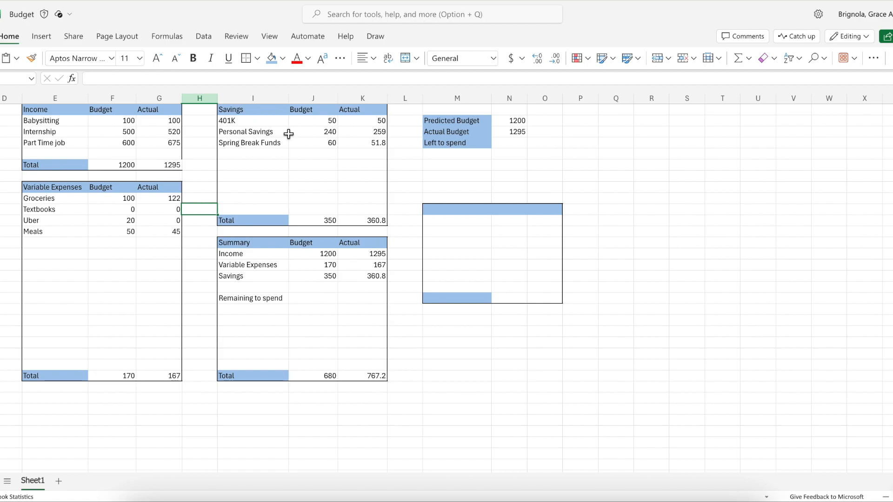
# Examine the Savings table's Budget formulas for Personal Savings, Spring Break Funds and Total, and the Income total they reference
pyautogui.click(262, 137)
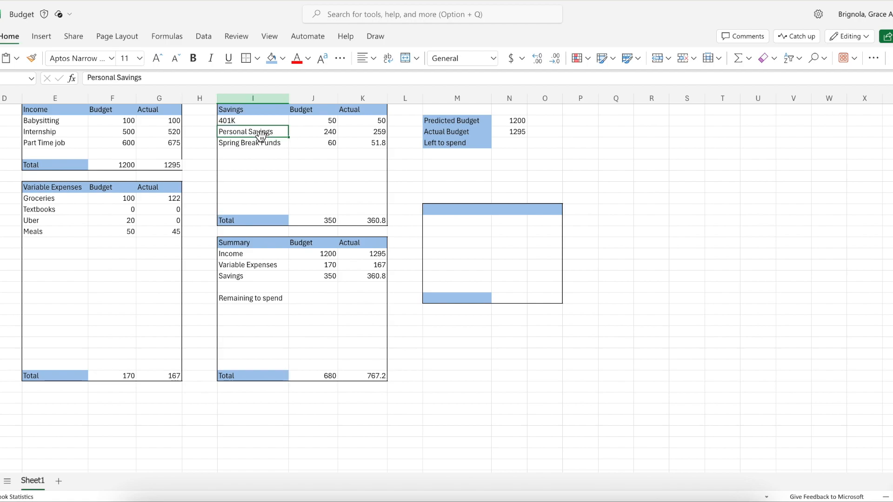
pyautogui.click(330, 134)
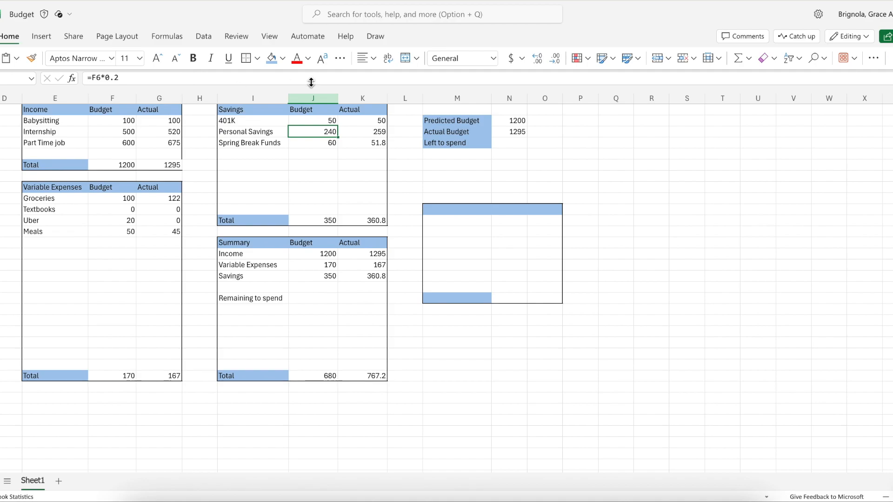
pyautogui.doubleClick(322, 133)
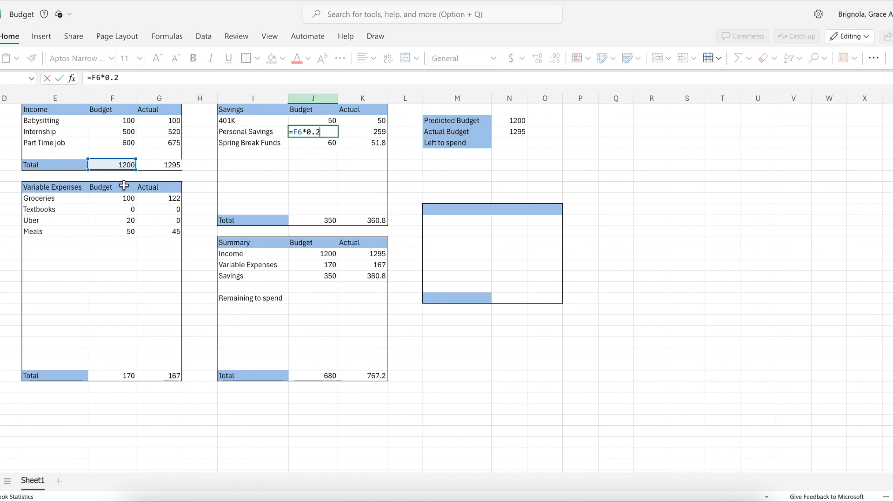
pyautogui.click(396, 186)
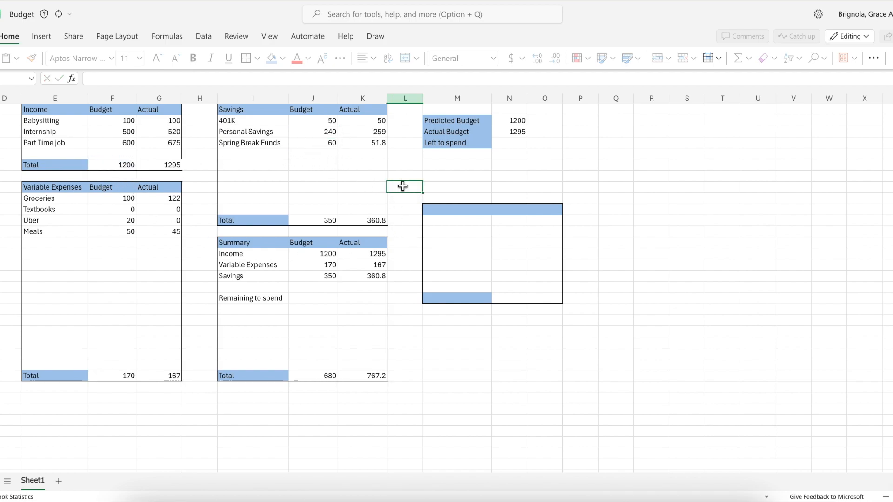
pyautogui.click(329, 132)
pyautogui.click(115, 165)
pyautogui.click(326, 131)
pyautogui.click(311, 147)
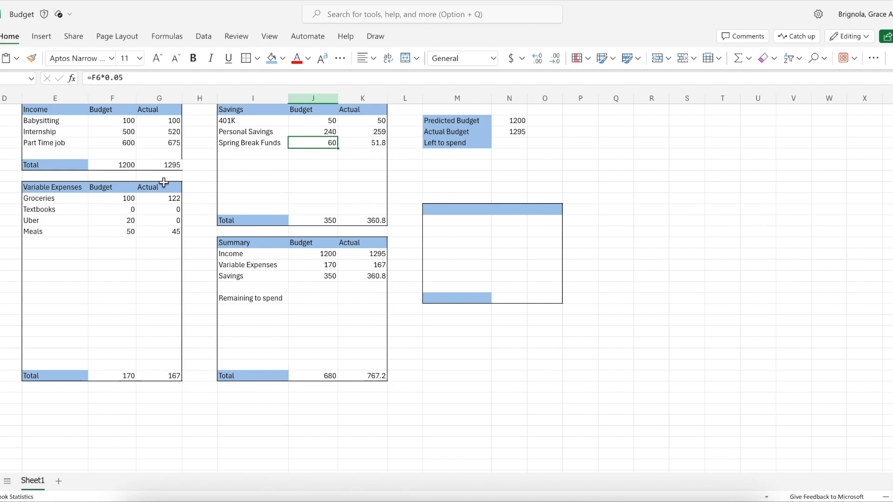
pyautogui.click(114, 168)
pyautogui.click(320, 144)
pyautogui.click(326, 223)
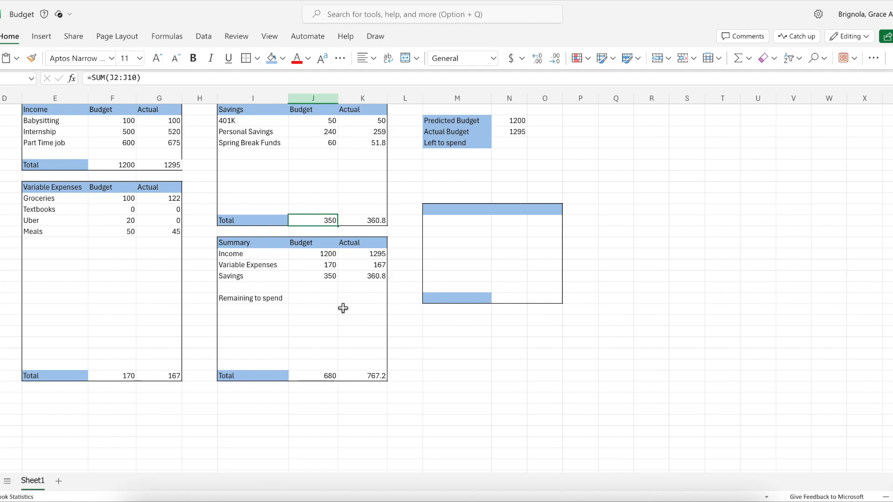
# Examine the Savings table's Actual entries for 401K, Personal Savings and Spring Break Funds, including the cells their formulas reference
pyautogui.click(367, 120)
pyautogui.click(363, 136)
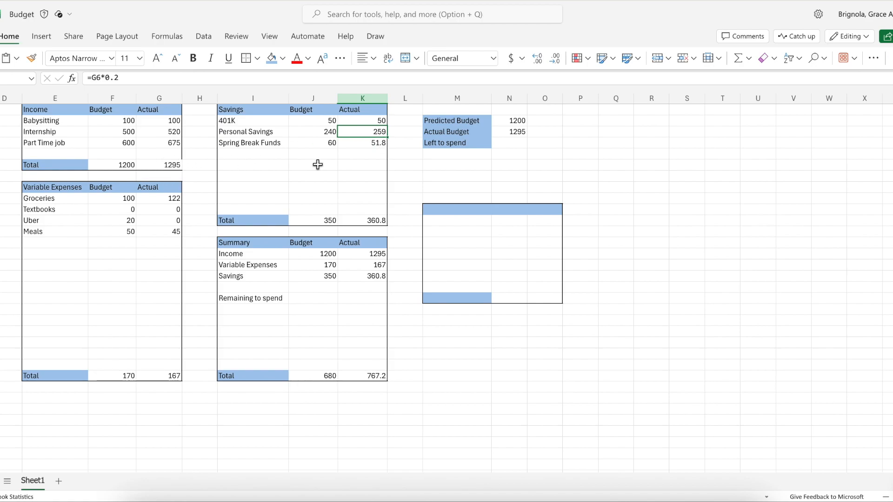
pyautogui.doubleClick(366, 133)
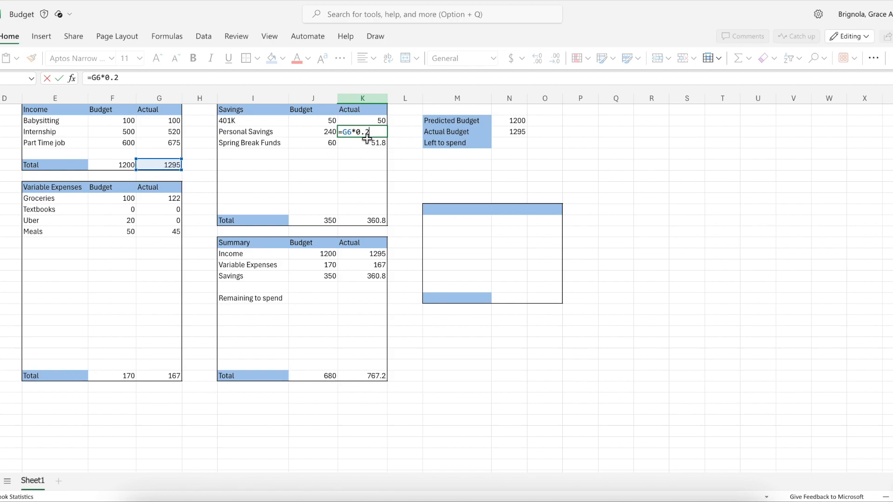
pyautogui.click(393, 143)
pyautogui.click(374, 132)
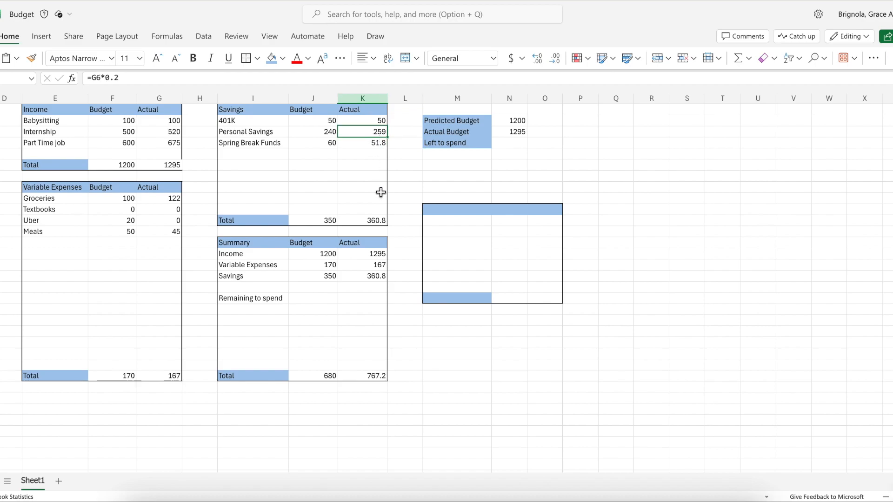
pyautogui.click(398, 187)
pyautogui.click(378, 144)
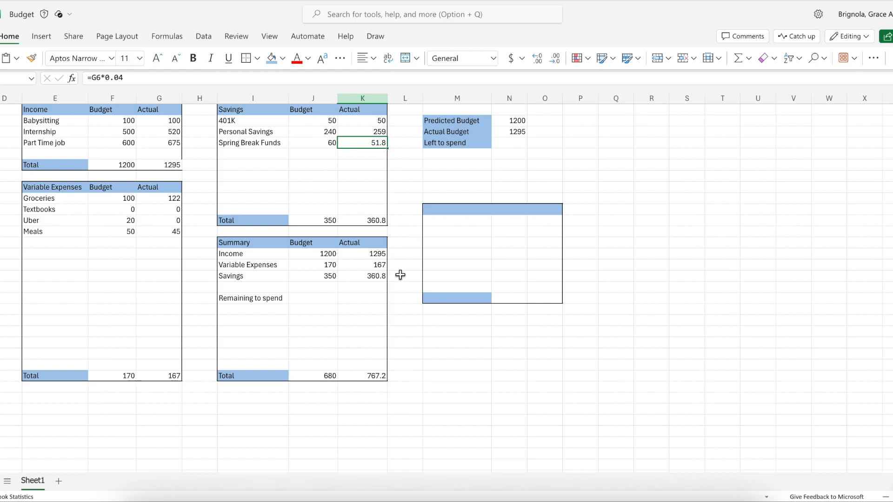
# Examine the Summary table's Budget and Actual formulas for Income and Variable Expenses, including the totals they reference
pyautogui.click(351, 310)
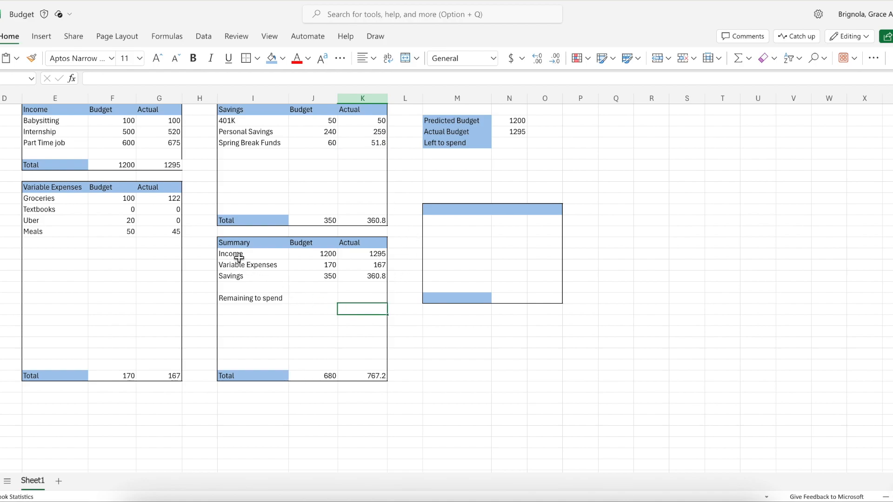
pyautogui.click(274, 253)
pyautogui.click(305, 256)
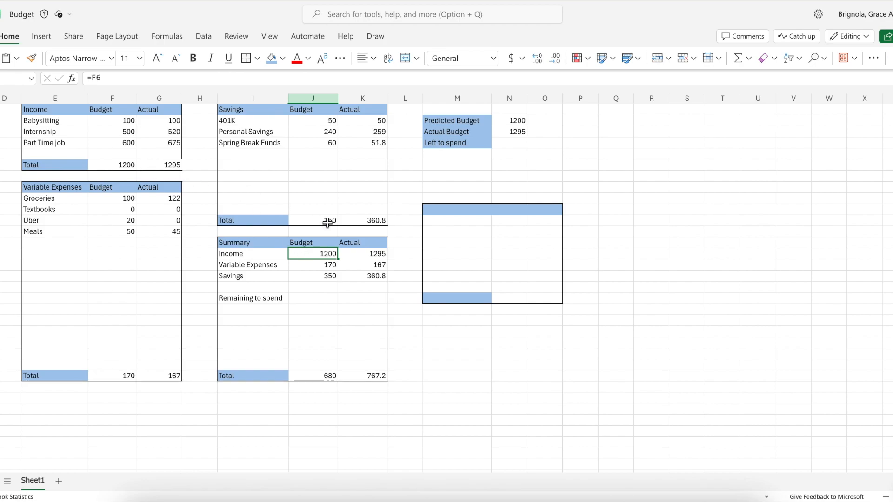
pyautogui.click(355, 254)
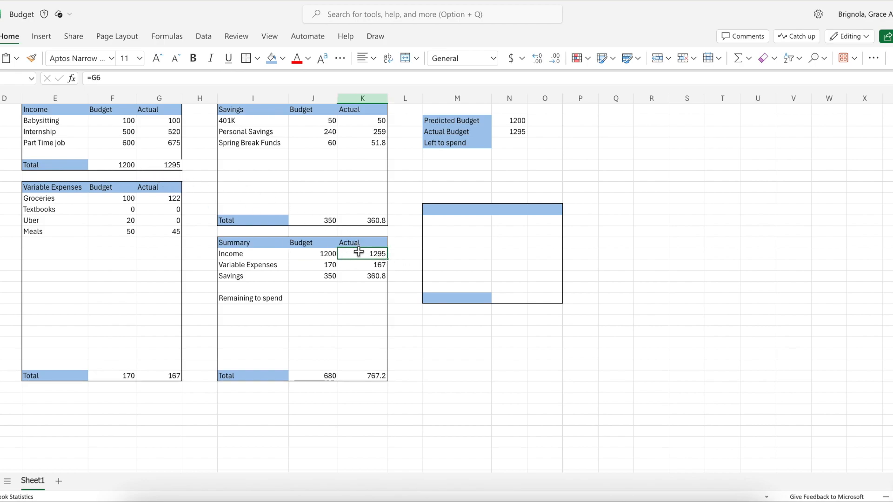
pyautogui.doubleClick(359, 253)
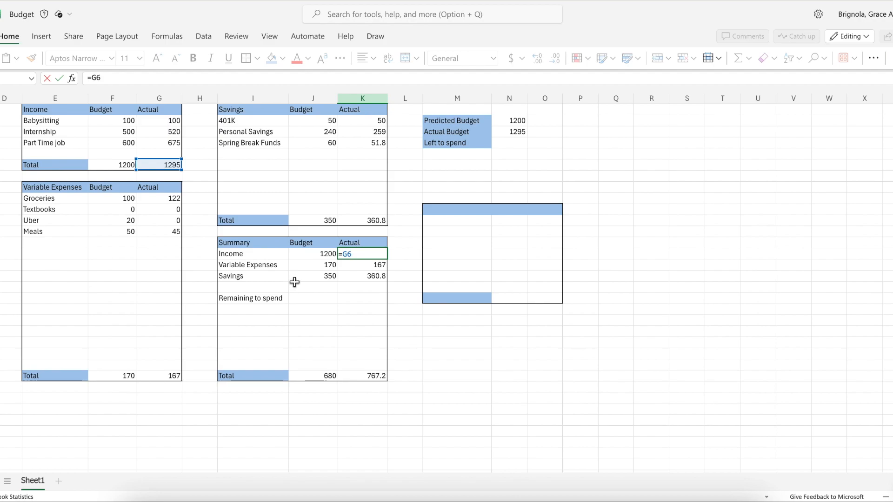
pyautogui.click(299, 268)
pyautogui.doubleClick(299, 268)
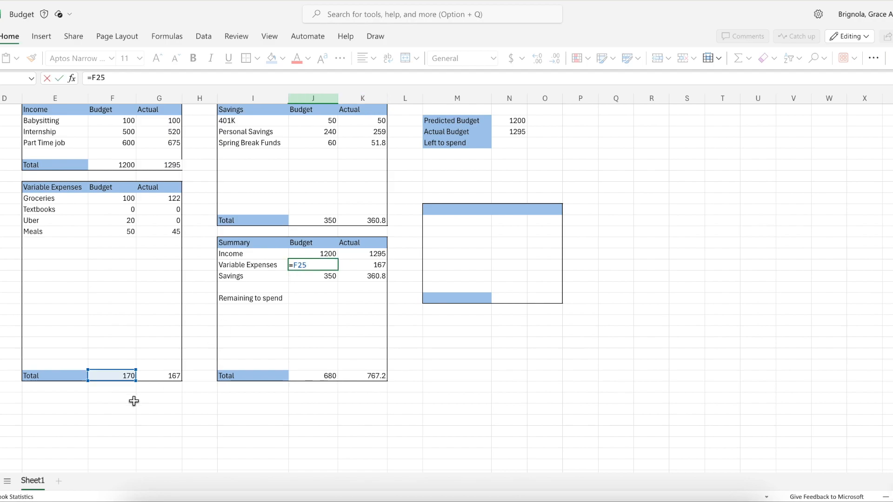
pyautogui.doubleClick(361, 264)
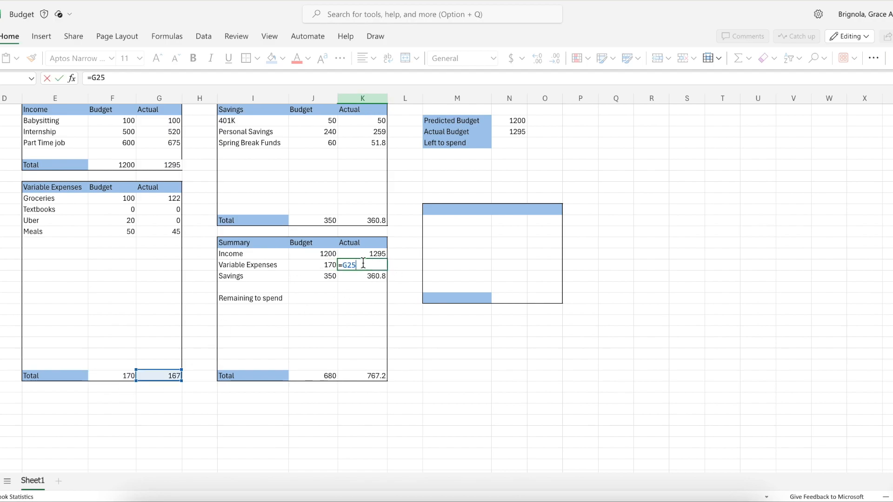
pyautogui.click(350, 331)
# Re-enter the Summary table's Budget Savings formula as =J11, referencing the Savings table's Budget total
pyautogui.click(315, 278)
pyautogui.doubleClick(311, 277)
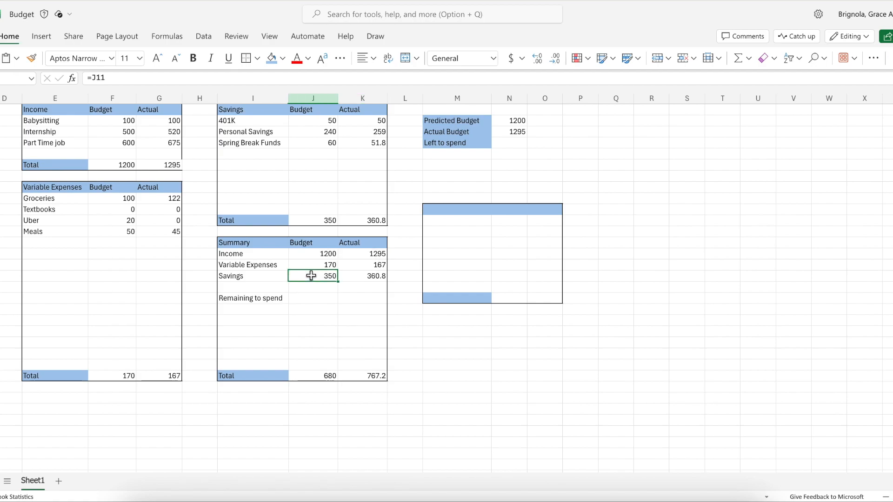
pyautogui.press('BackSpace')
pyautogui.press('BackSpace')
pyautogui.press('BackSpace')
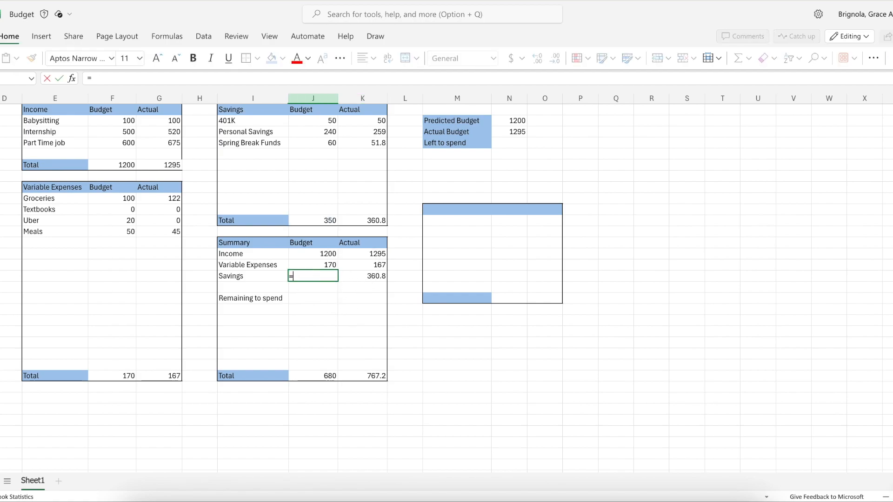
pyautogui.click(328, 224)
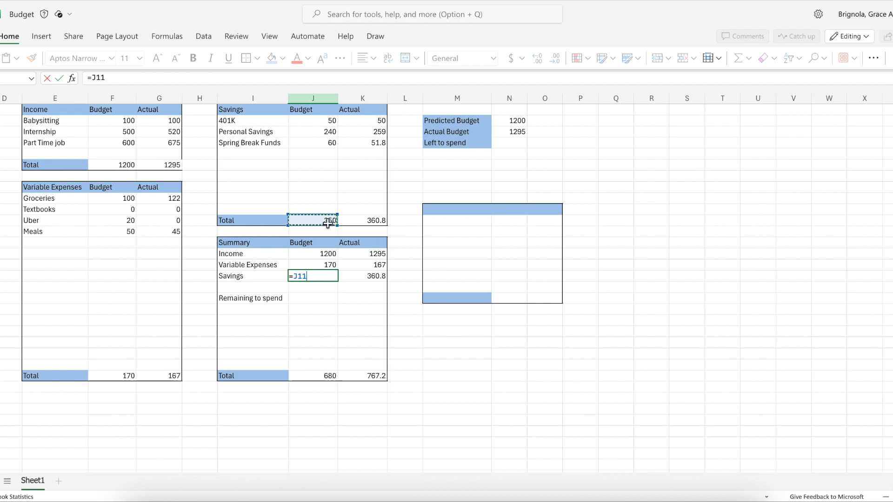
pyautogui.press('Return')
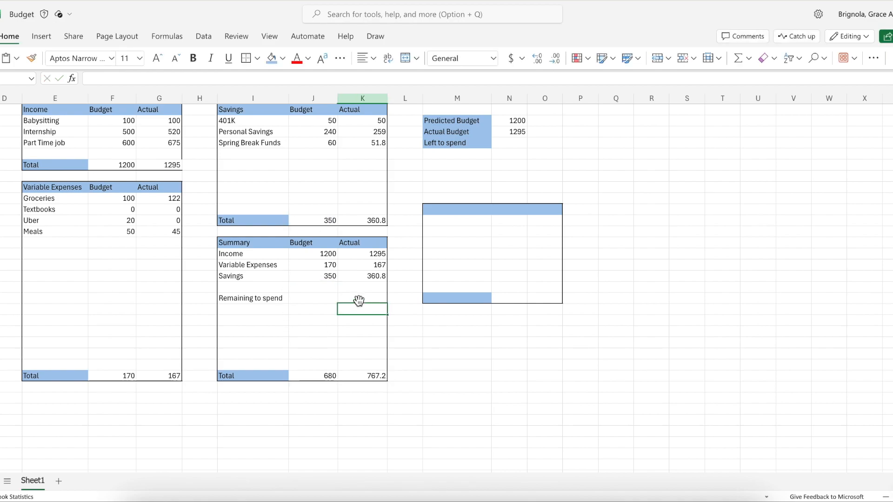
# Replace the Savings table's Budget total with 60 to test the link to the Summary table
pyautogui.click(325, 221)
pyautogui.press('Delete')
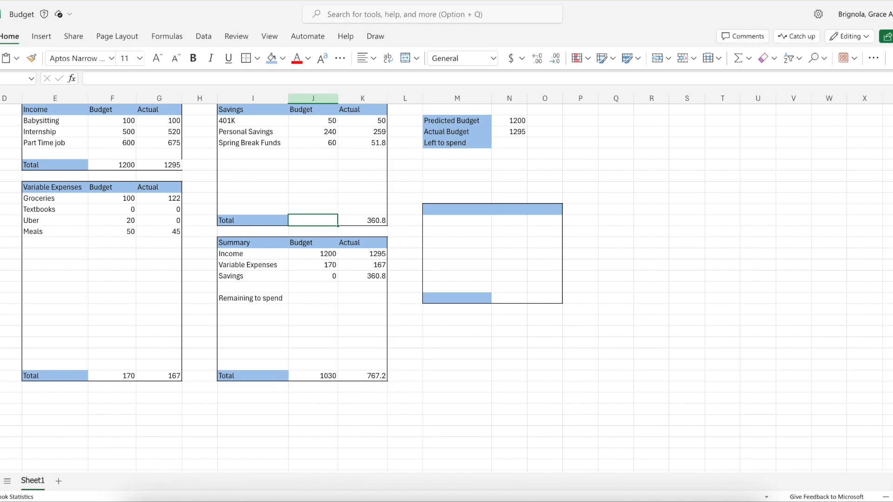
pyautogui.write('60')
pyautogui.press('Return')
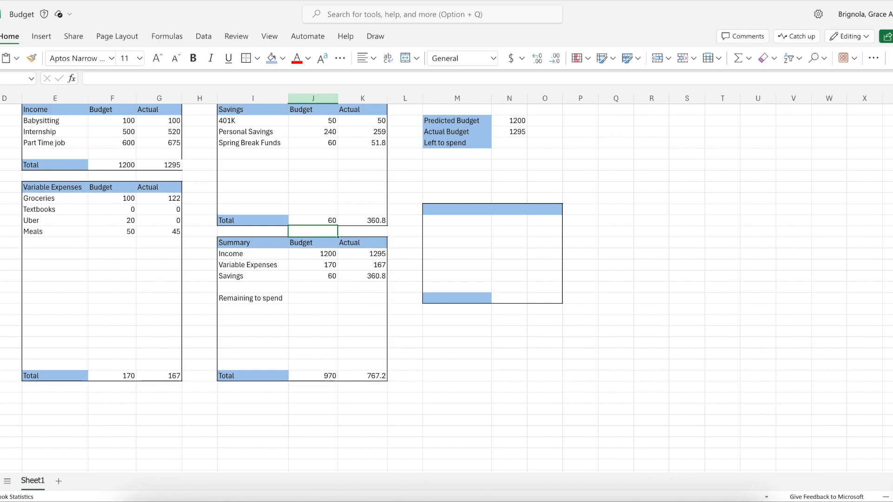
# Set the Savings table's Budget total to 350
pyautogui.click(325, 219)
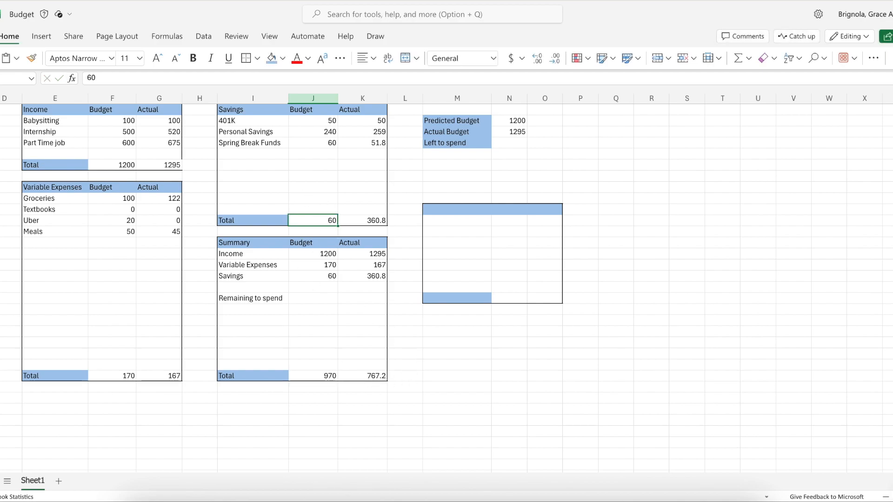
pyautogui.write('350')
pyautogui.click(496, 390)
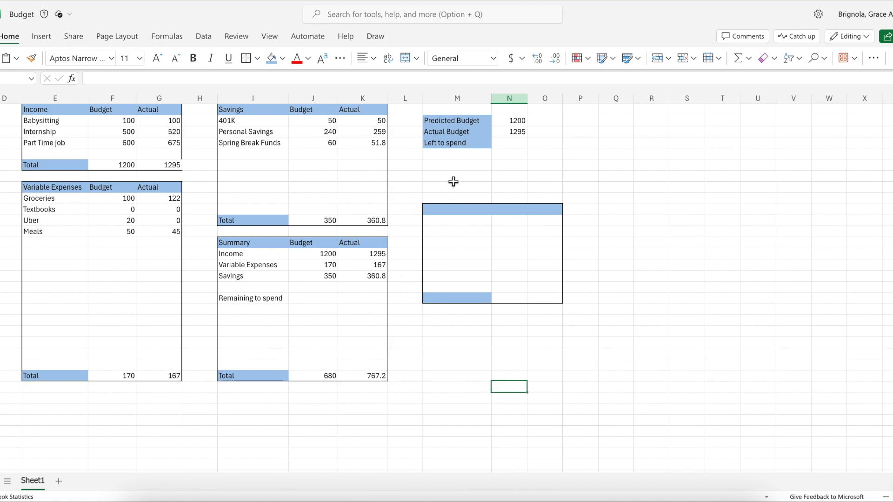
# Enter a Budget formula for Remaining to spend that subtracts Variable Expenses and Savings from Income, written as =J14-J15-J16)
pyautogui.click(314, 298)
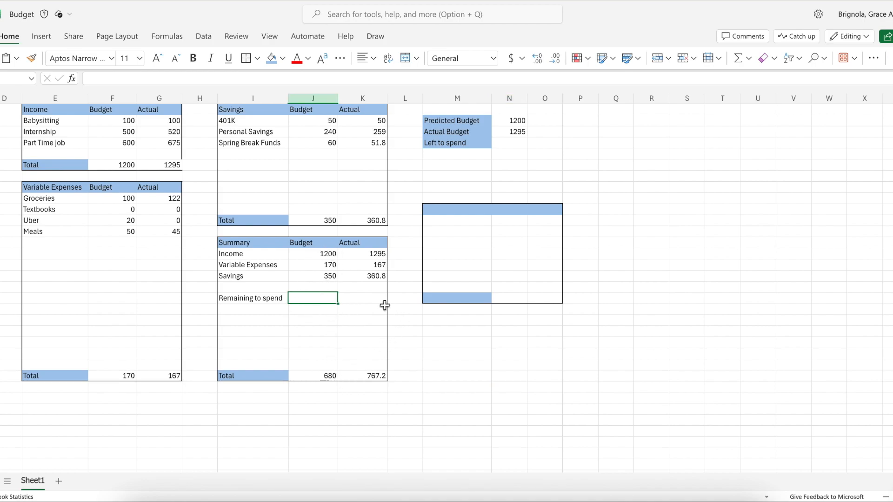
pyautogui.write('=')
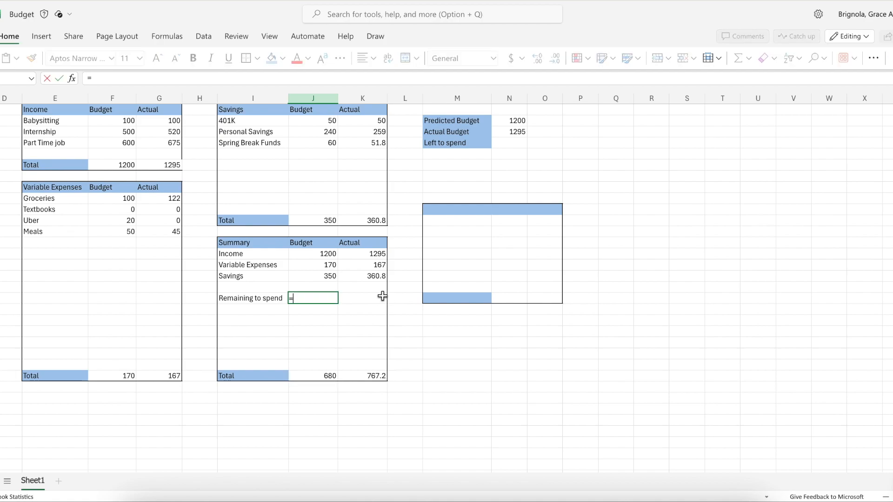
pyautogui.click(328, 253)
pyautogui.write('-')
pyautogui.moveTo(318, 269)
pyautogui.mouseDown()
pyautogui.moveTo(319, 283)
pyautogui.moveTo(318, 275)
pyautogui.mouseUp()
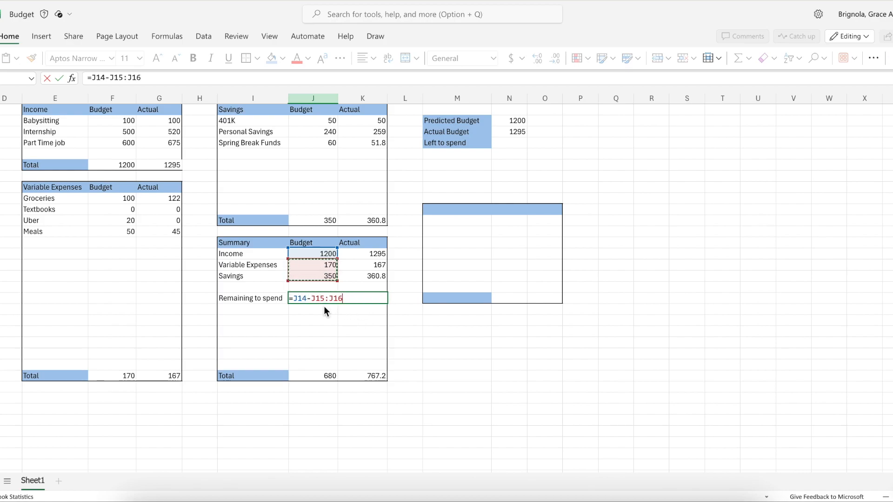
pyautogui.write(')')
pyautogui.moveTo(110, 77); pyautogui.dragTo(138, 76)
pyautogui.press('BackSpace')
pyautogui.click(318, 265)
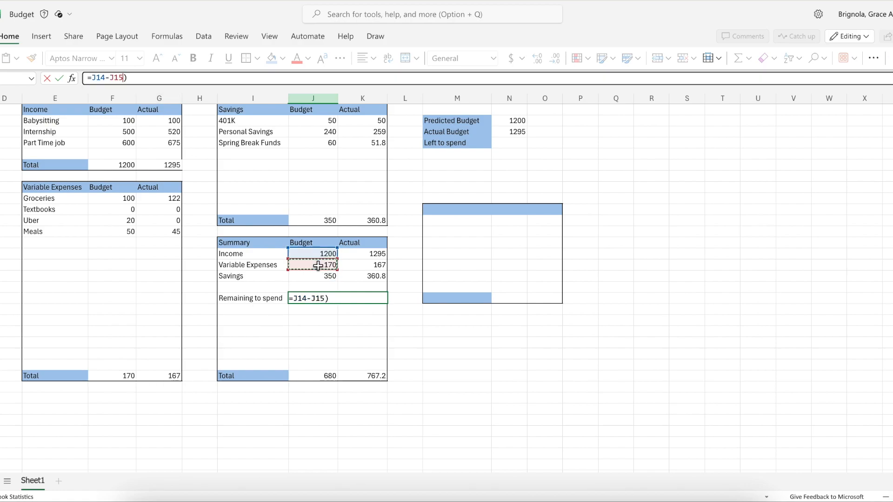
pyautogui.click(326, 298)
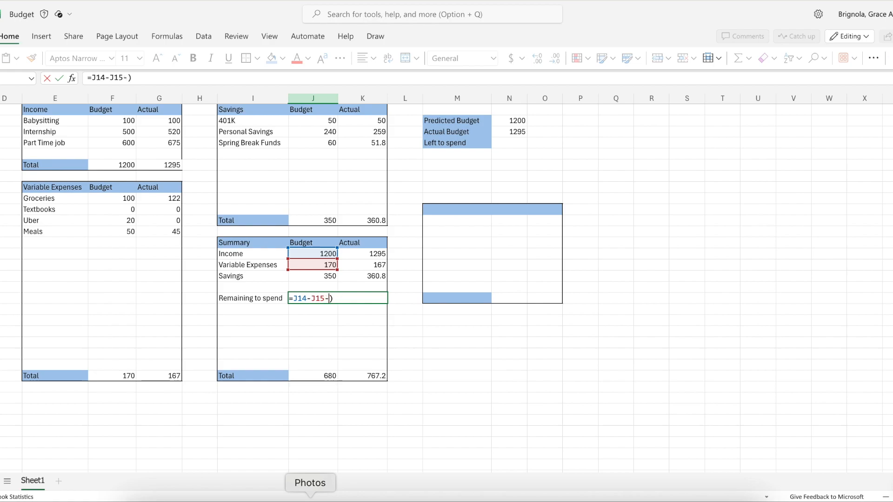
pyautogui.click(313, 275)
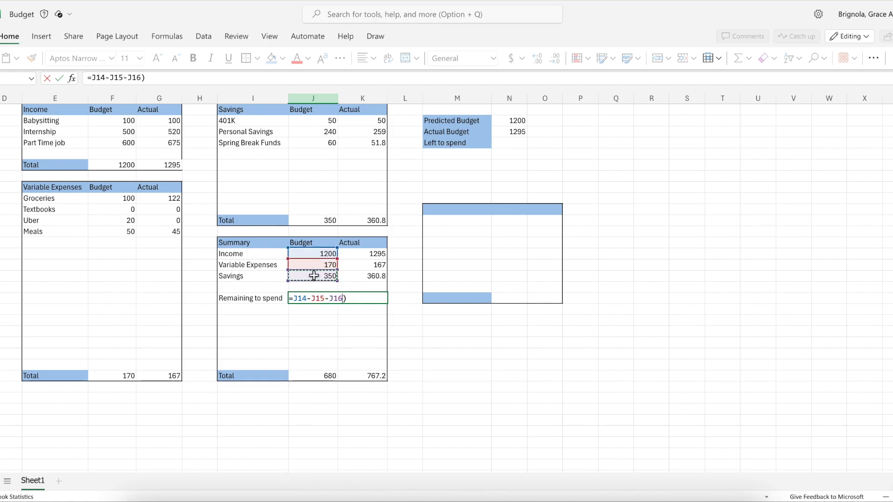
pyautogui.press('Return')
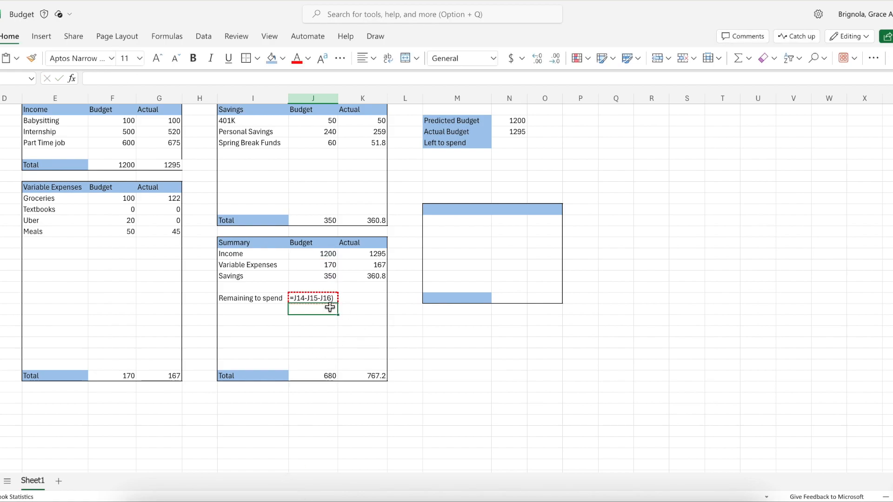
# Remove the stray closing parenthesis from the Budget Remaining to spend formula, making it =J14-J15-J16
pyautogui.click(317, 298)
pyautogui.click(158, 77)
pyautogui.press('Return')
pyautogui.click(326, 296)
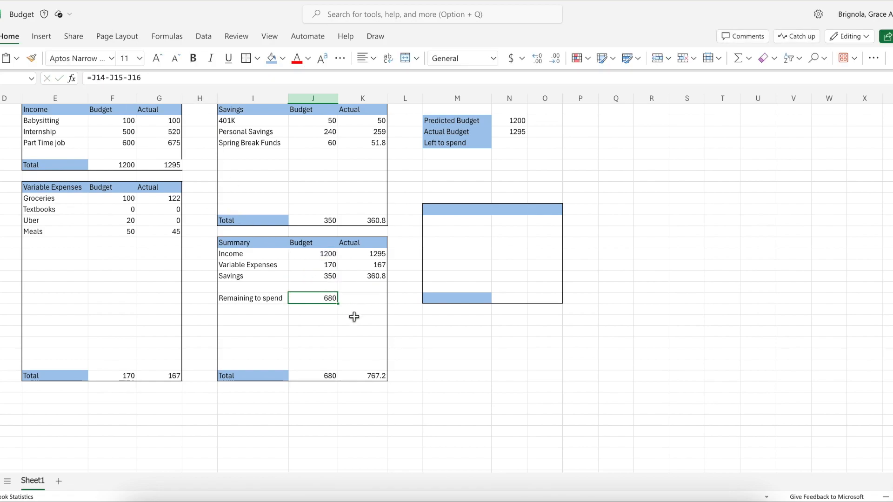
# Enter the formula =K14-K15-K16 as the Actual amount for Remaining to spend in the Summary table
pyautogui.click(382, 298)
pyautogui.write('=')
pyautogui.click(371, 257)
pyautogui.write('-')
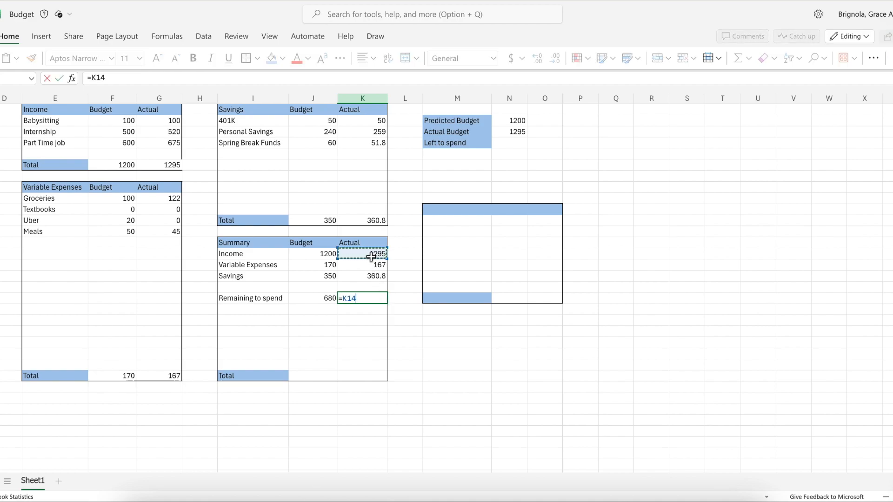
pyautogui.click(367, 264)
pyautogui.write('-')
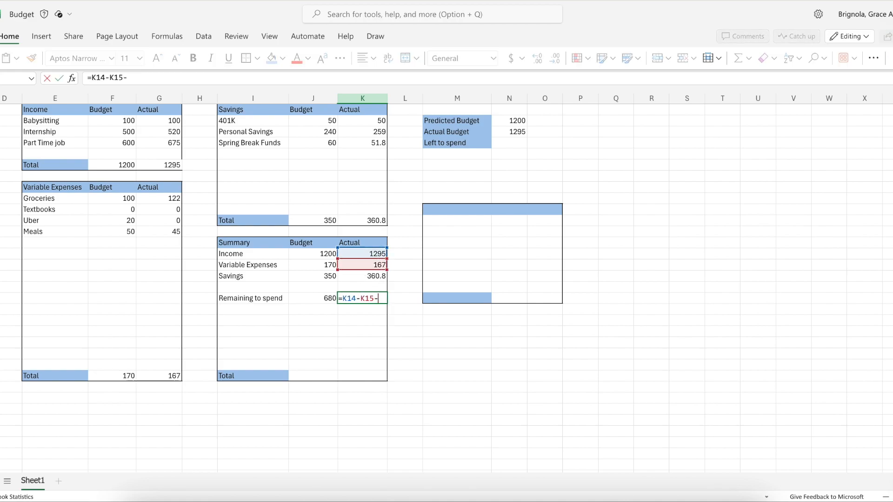
pyautogui.click(374, 276)
pyautogui.press('Return')
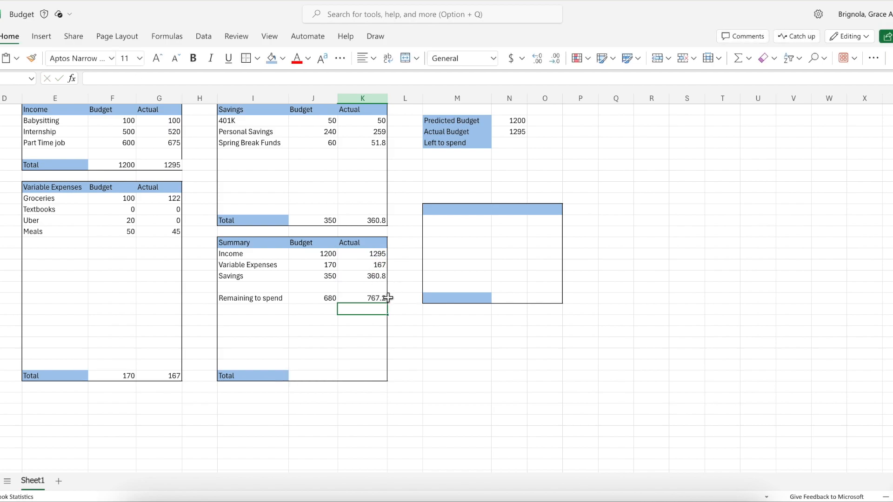
# Rewrite the Actual Remaining to spend formula as =K14-SUM(K15:K16) and compare it with the Budget formula
pyautogui.press('Up')
pyautogui.moveTo(149, 80); pyautogui.dragTo(115, 82)
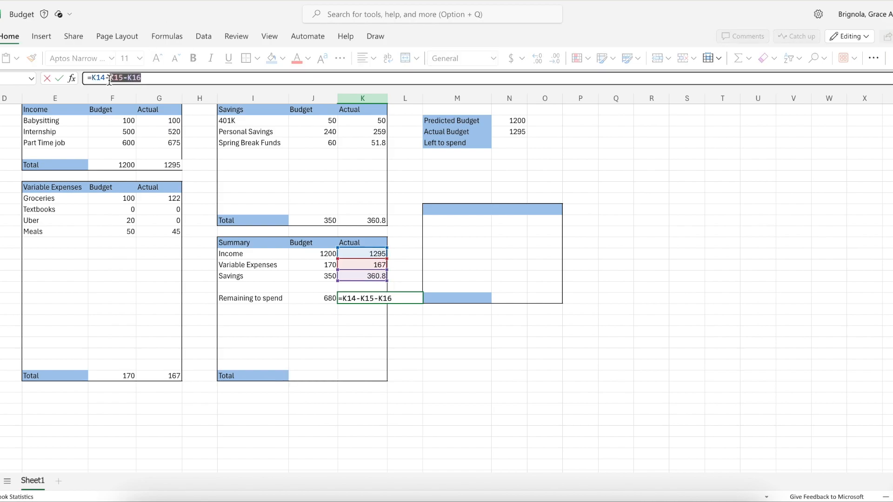
pyautogui.press('BackSpace')
pyautogui.write('sum')
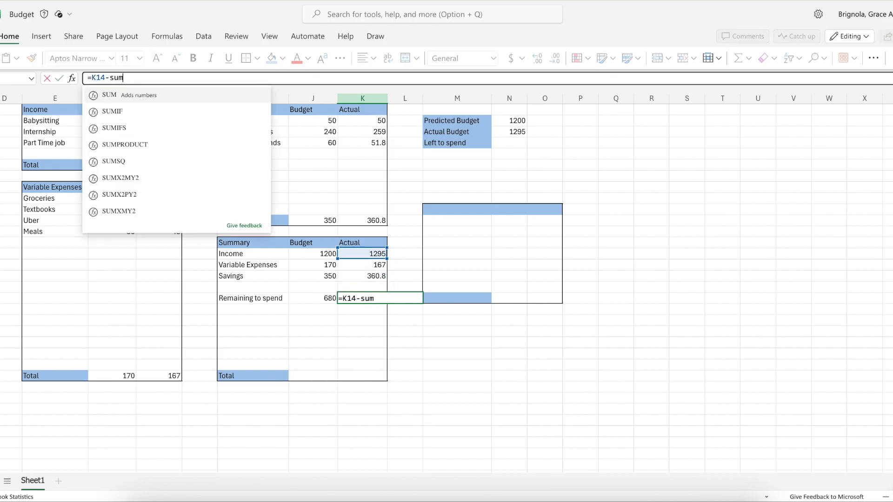
pyautogui.click(136, 94)
pyautogui.moveTo(370, 265); pyautogui.dragTo(372, 275)
pyautogui.press('Return')
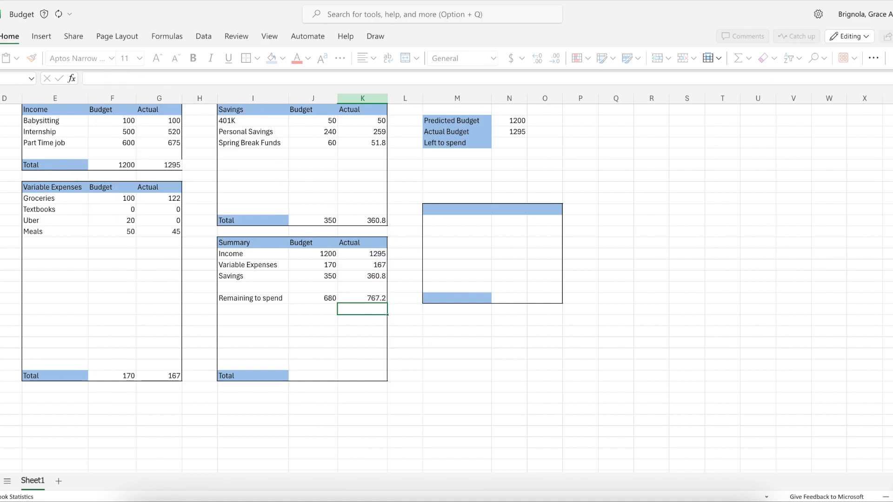
pyautogui.click(365, 298)
pyautogui.click(375, 351)
pyautogui.click(348, 300)
pyautogui.click(320, 300)
pyautogui.click(358, 301)
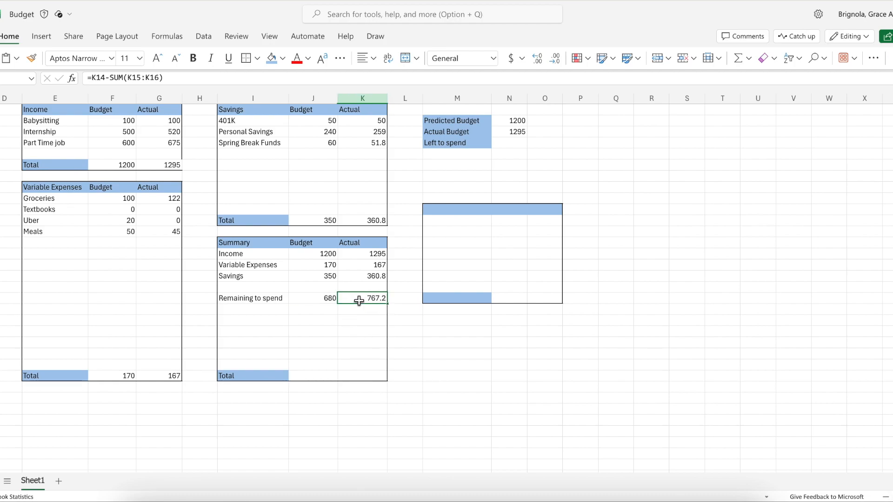
# Fill the Remaining to spend formula from Budget across to Actual and compare the two formulas
pyautogui.click(330, 300)
pyautogui.moveTo(337, 304); pyautogui.dragTo(368, 300)
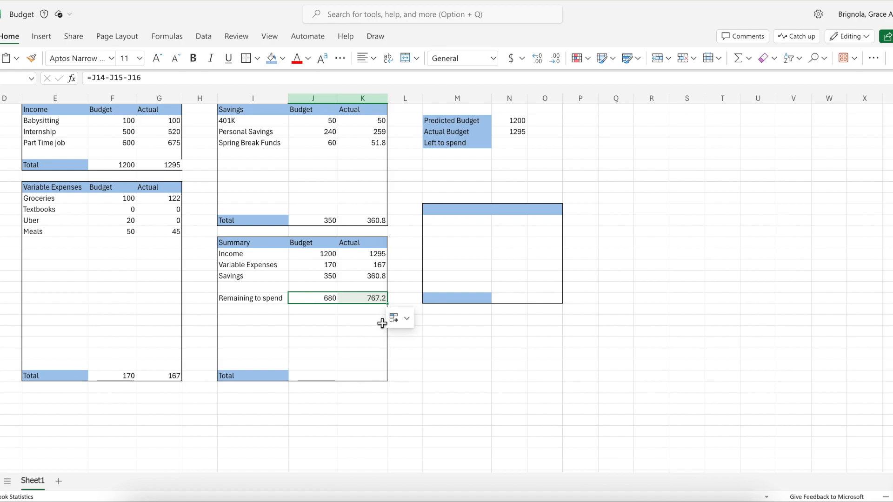
pyautogui.click(367, 331)
pyautogui.click(362, 296)
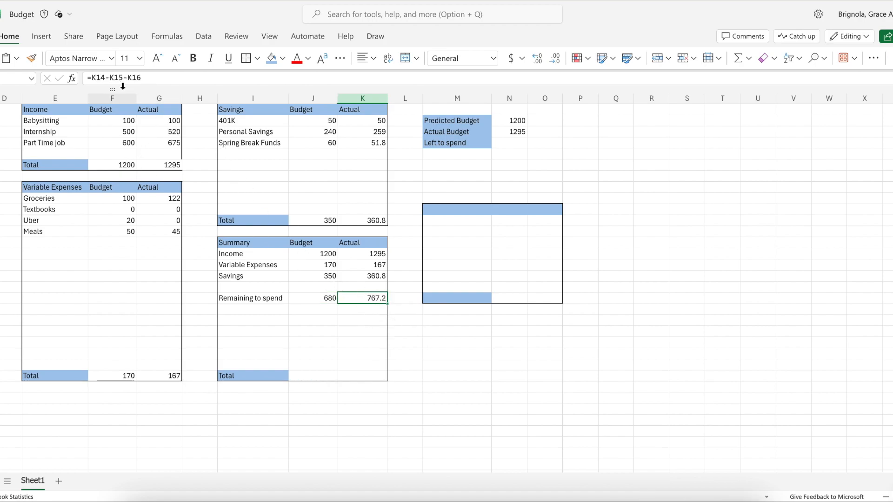
pyautogui.click(315, 302)
pyautogui.click(360, 301)
pyautogui.click(324, 299)
pyautogui.click(365, 299)
# Examine the formulas behind Predicted Budget and Actual Budget, including the Income totals they reference, and select the empty Left to spend cell
pyautogui.click(517, 119)
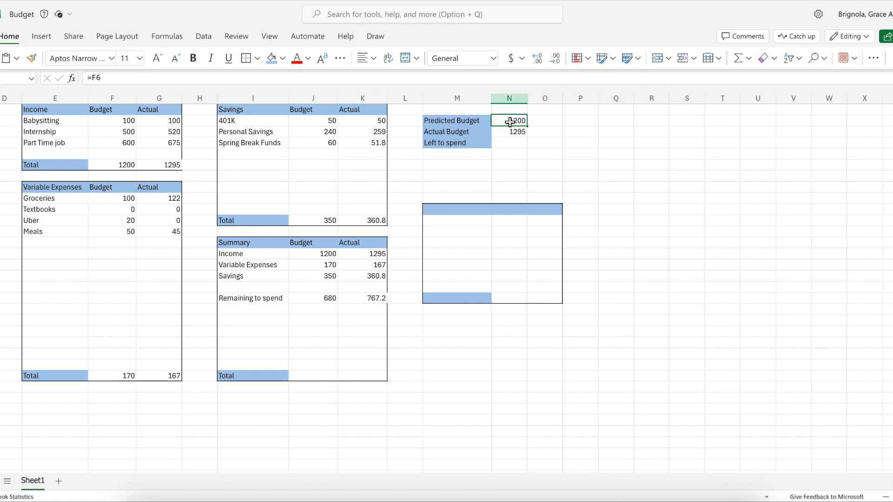
pyautogui.doubleClick(507, 121)
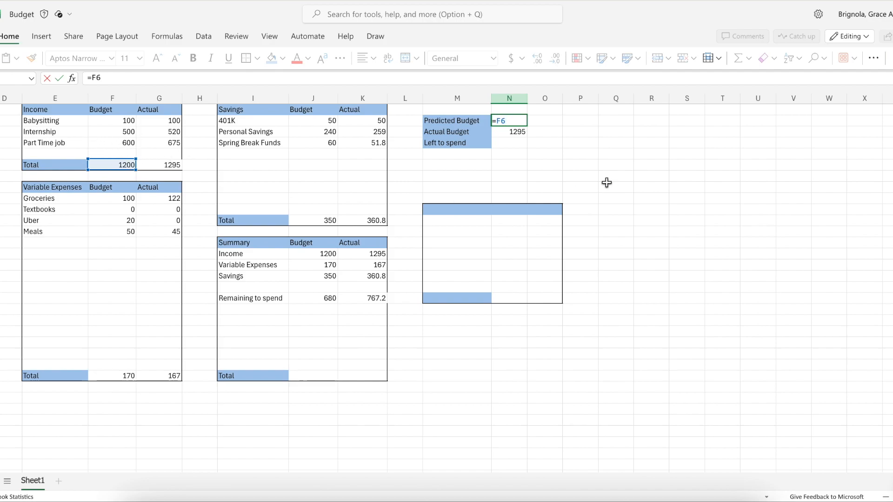
pyautogui.click(506, 133)
pyautogui.doubleClick(505, 133)
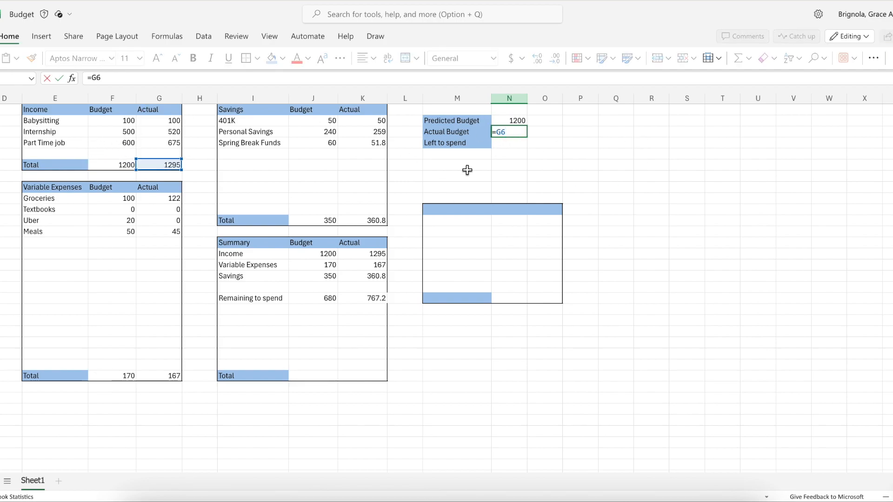
pyautogui.click(500, 172)
pyautogui.click(505, 143)
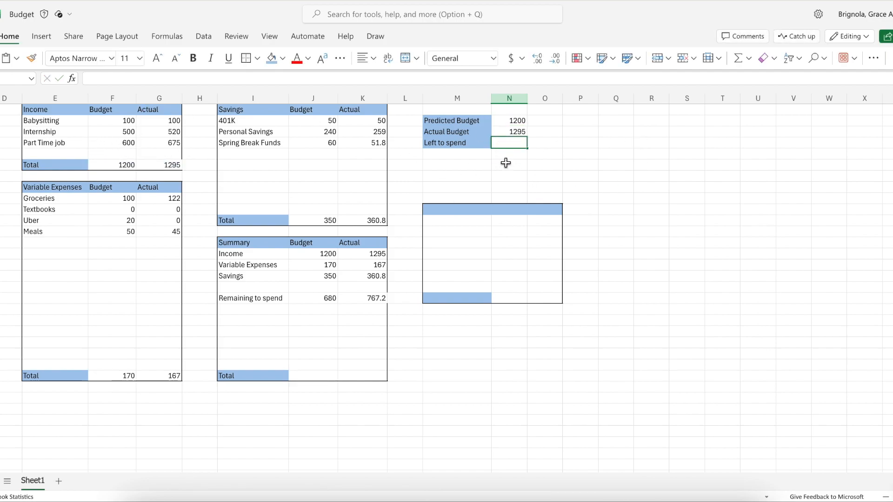
# Enter a formula for Left to spend that references the Actual Remaining to spend amount in the Summary table
pyautogui.write('=')
pyautogui.click(374, 297)
pyautogui.press('Return')
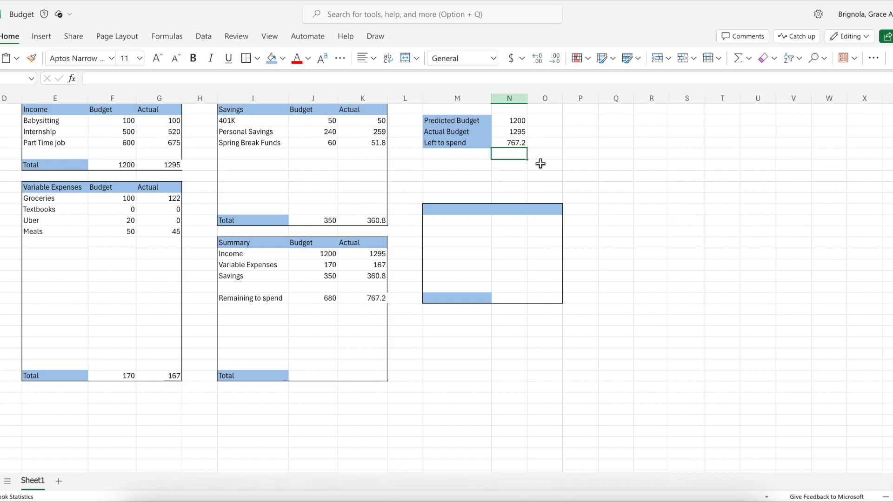
# Label the empty table's header cells Misc Expenses, category and Amount, and its shaded bottom row Total
pyautogui.click(447, 209)
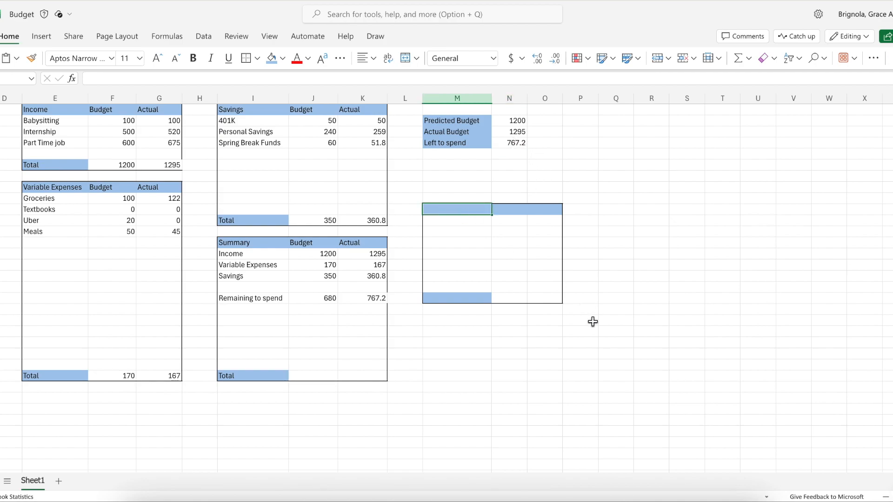
pyautogui.write('Misc Expenses')
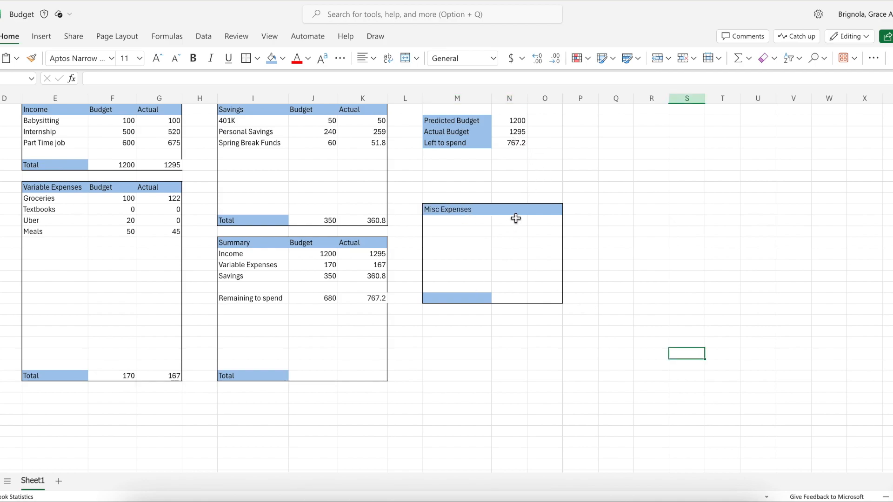
pyautogui.press('Tab')
pyautogui.click(550, 210)
pyautogui.click(510, 210)
pyautogui.write('va')
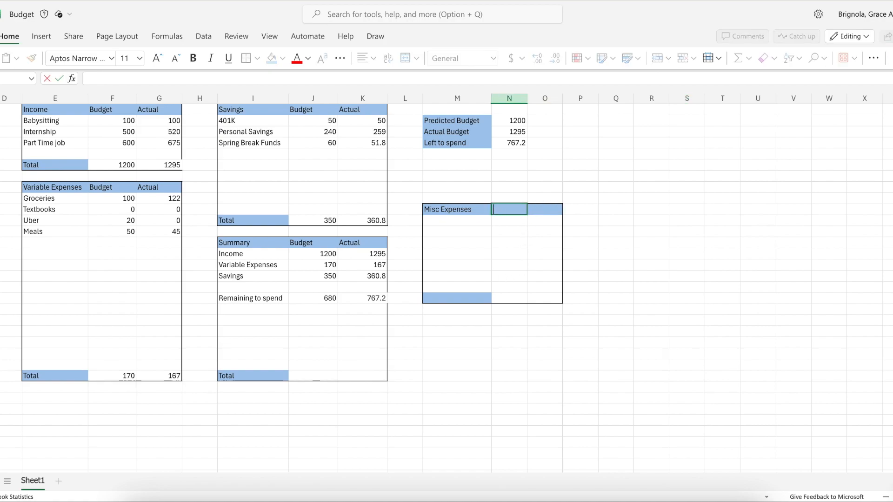
pyautogui.write('category')
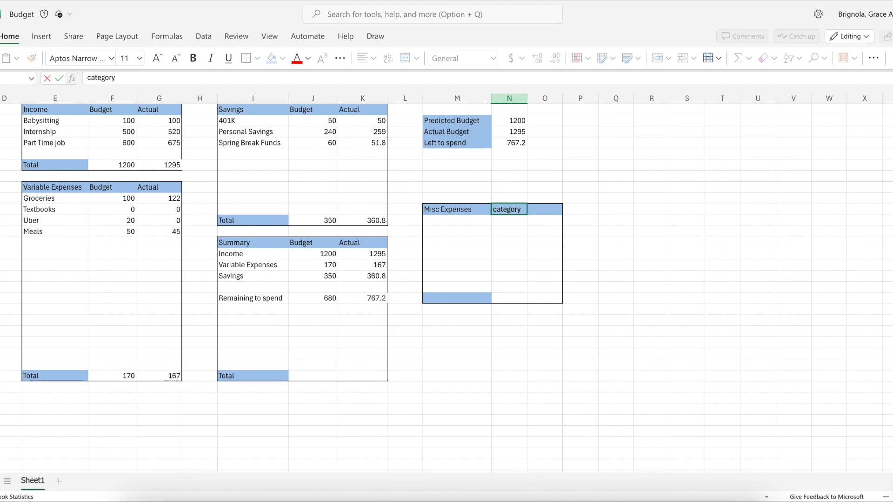
pyautogui.click(547, 209)
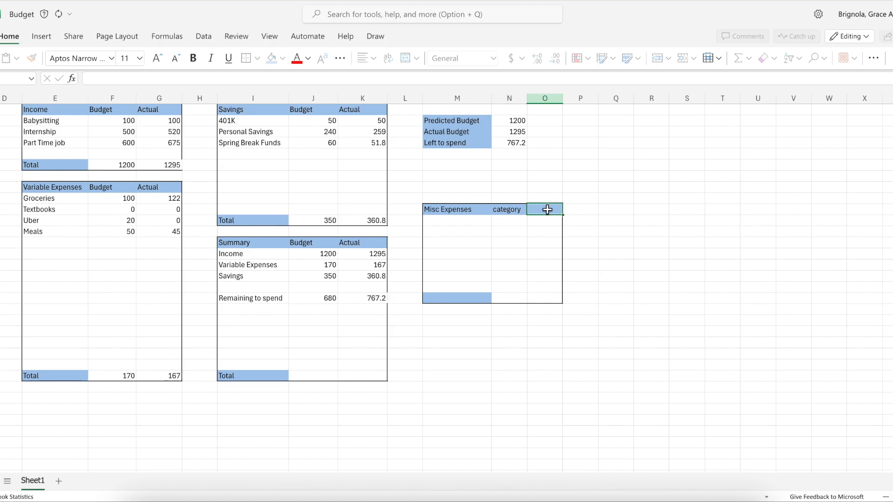
pyautogui.write('Amou')
pyautogui.click(615, 342)
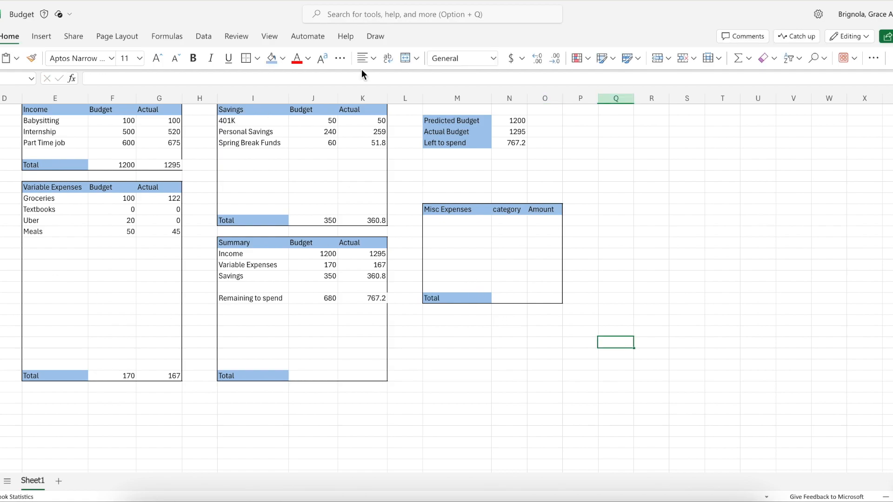
pyautogui.click(299, 352)
pyautogui.click(456, 373)
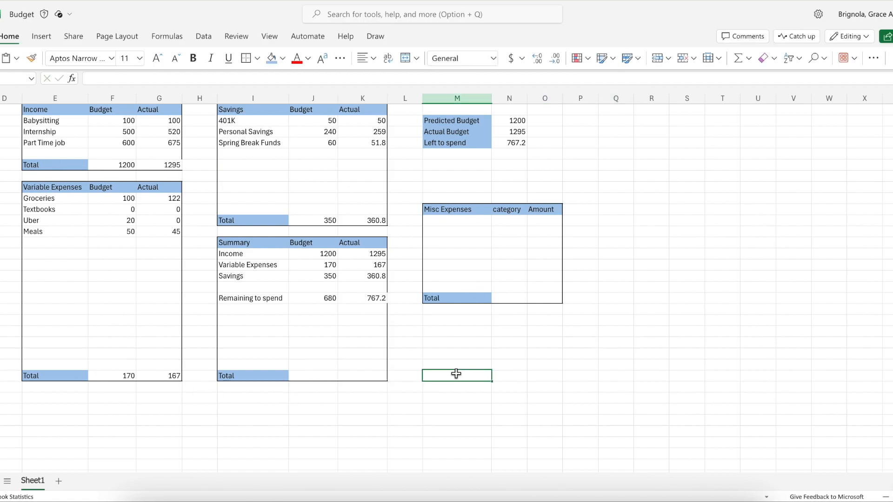